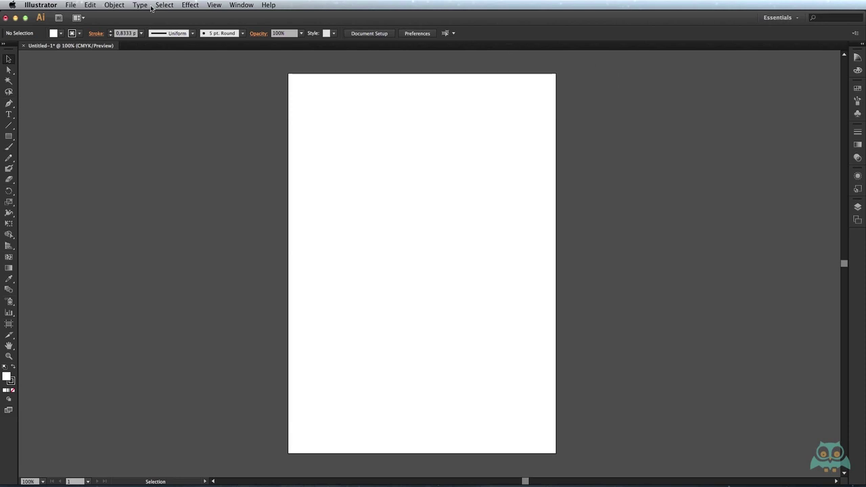
Step: After browsing the Window menu, widen the right dock to show names and open Color Guide
click(231, 6)
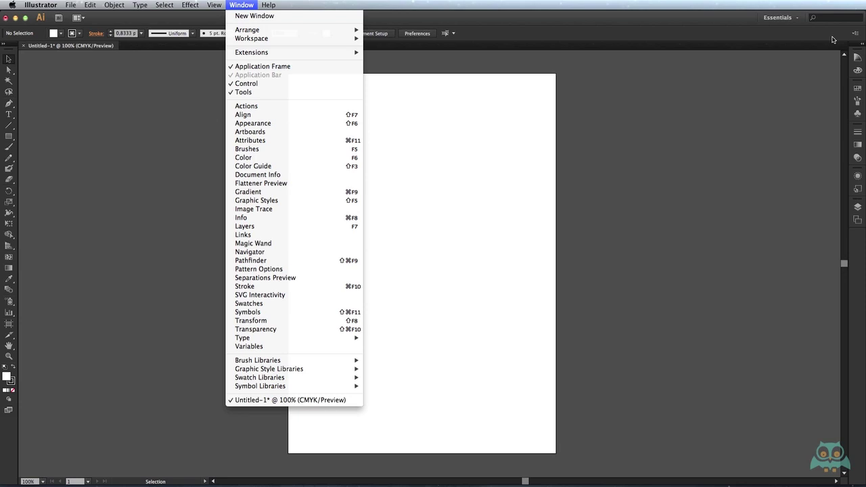
click(832, 39)
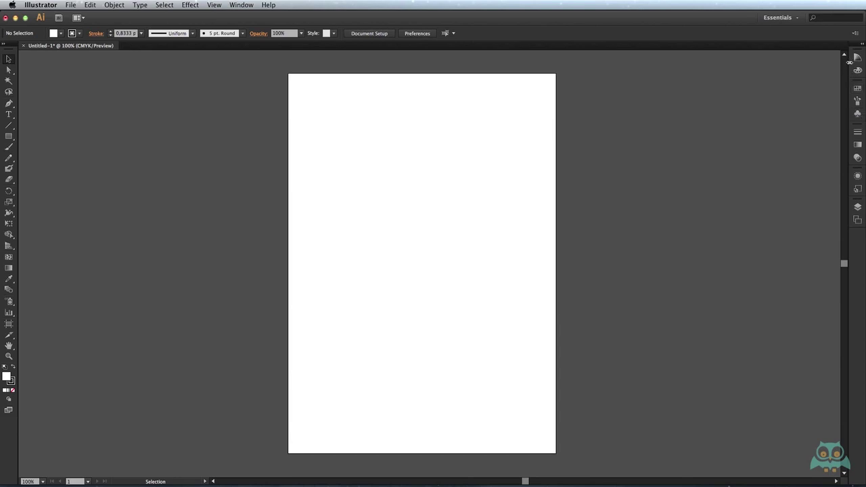
mouse_move(849, 63)
mouse_down()
mouse_move(813, 66)
mouse_move(802, 57)
mouse_up()
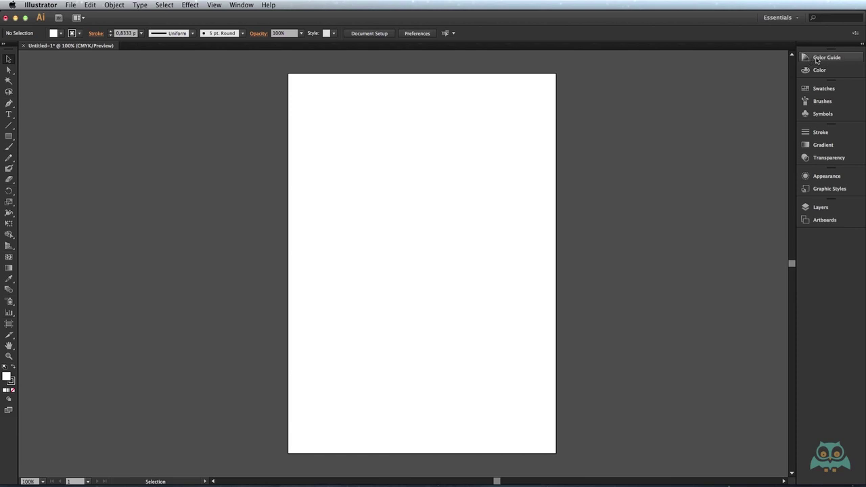
click(826, 61)
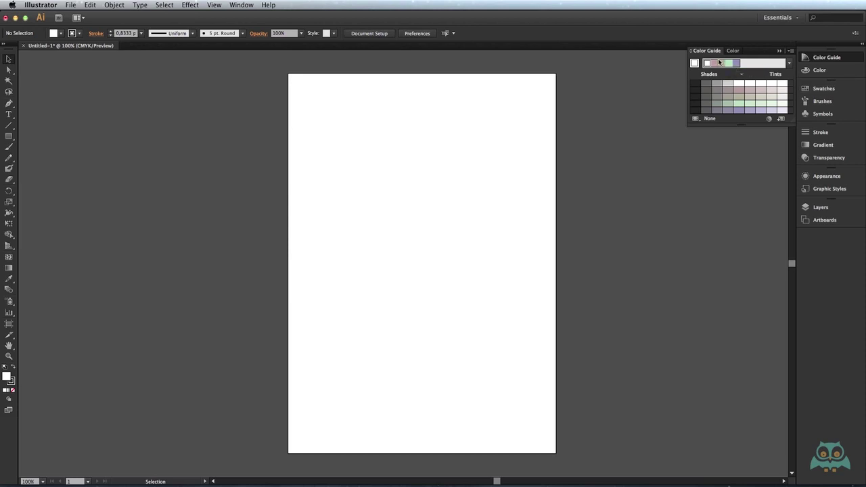
Step: Float the Color Guide tab over the canvas and collapse it to its named icon
drag(708, 53, 314, 119)
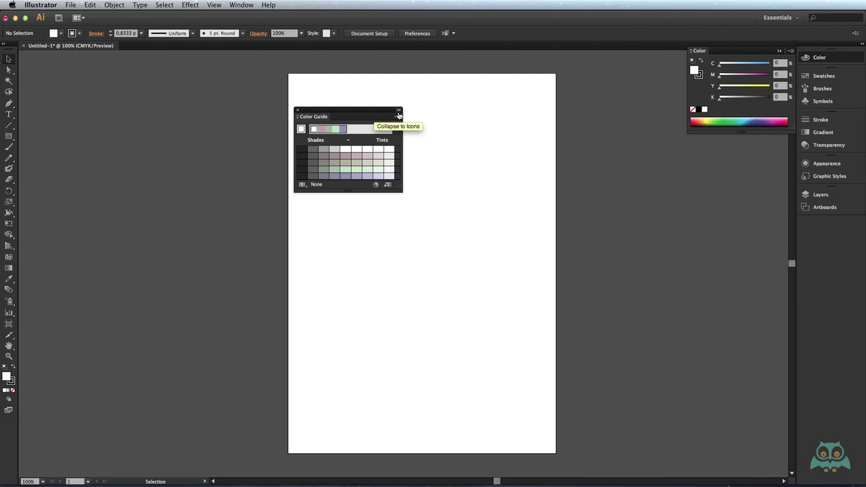
click(399, 112)
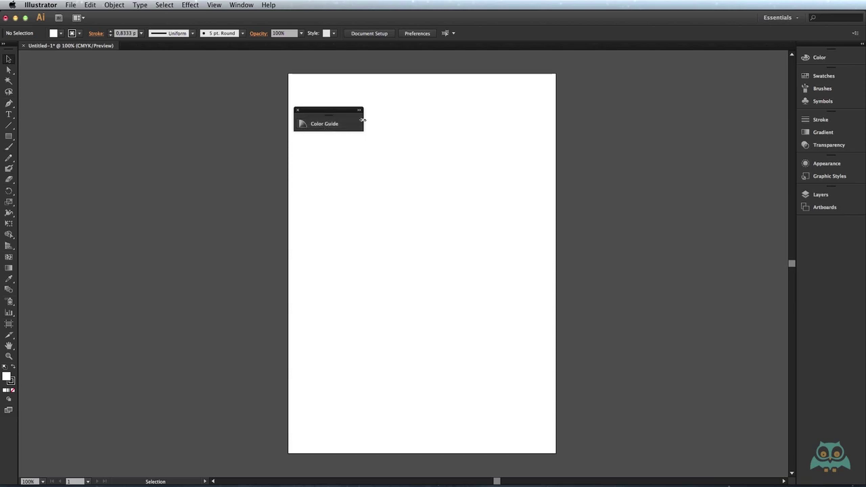
Step: Narrow the floating Color Guide to an icon, park it left of the artboard, and expand it
drag(360, 121, 311, 121)
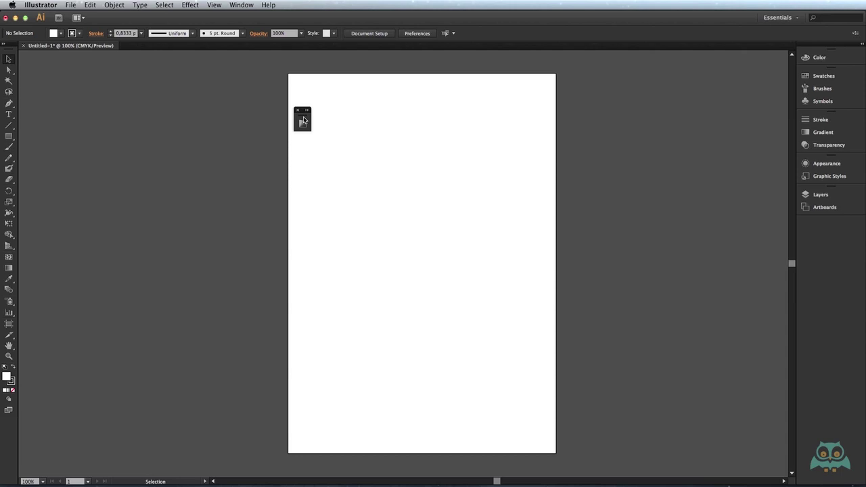
drag(303, 120, 47, 144)
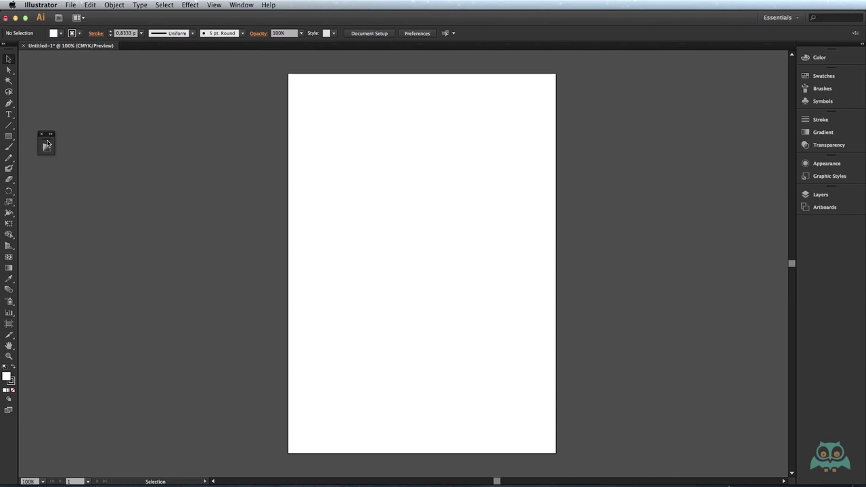
click(47, 147)
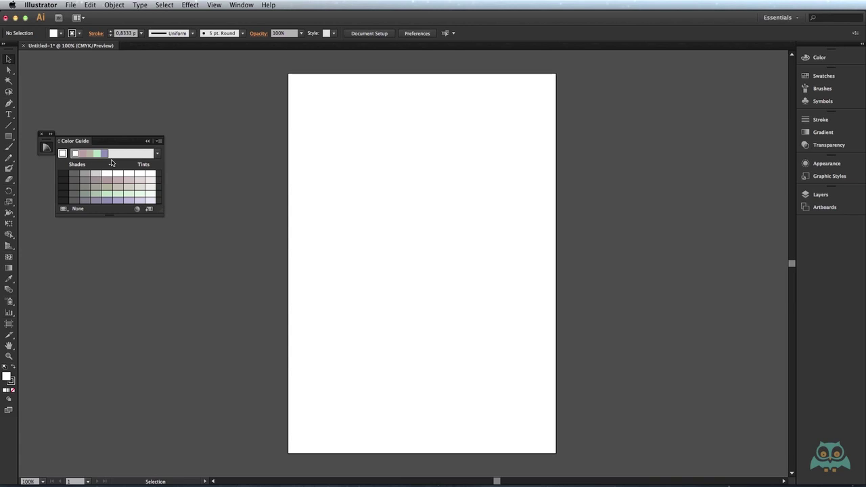
click(338, 166)
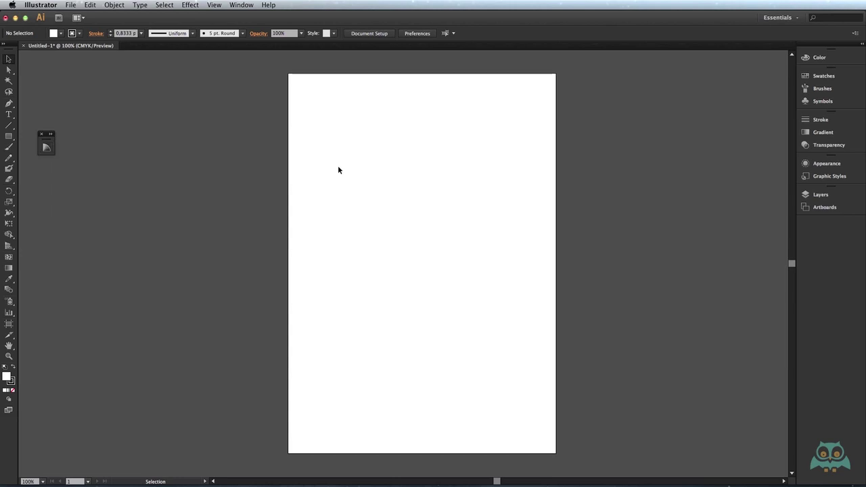
key(shift+F3)
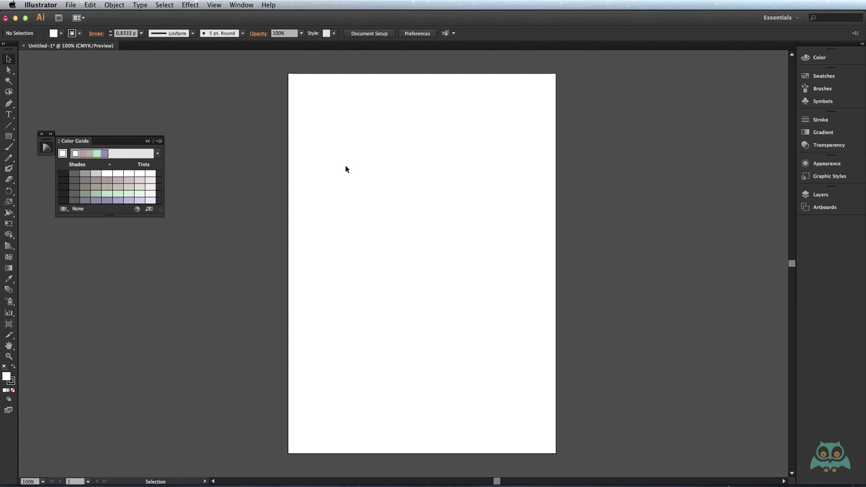
key(shift+F3)
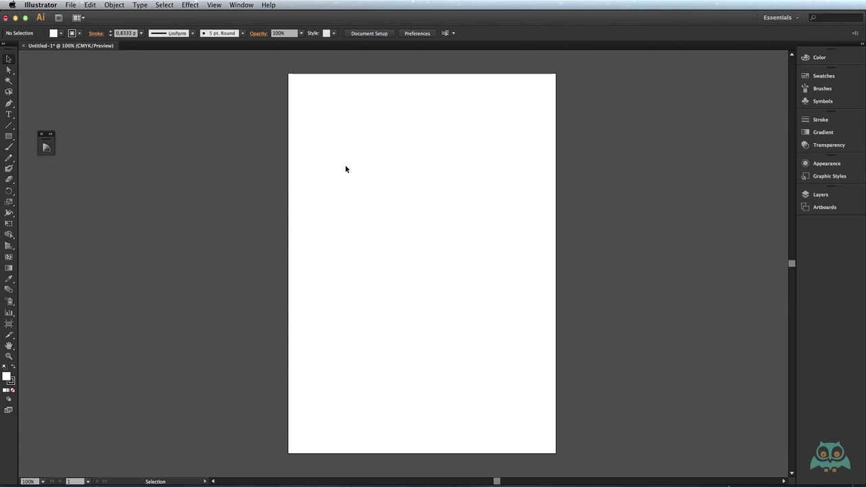
click(53, 147)
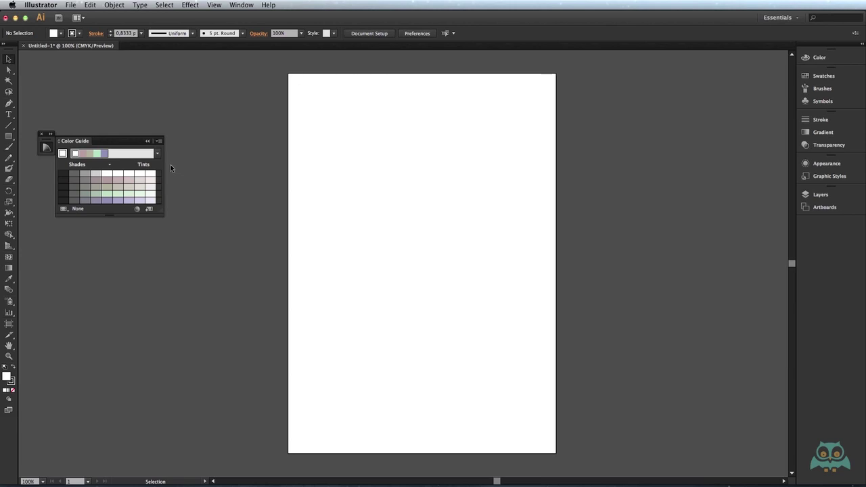
Step: Expand the Color Guide and float the Color panel open, showing CMYK sliders at 0%
click(50, 136)
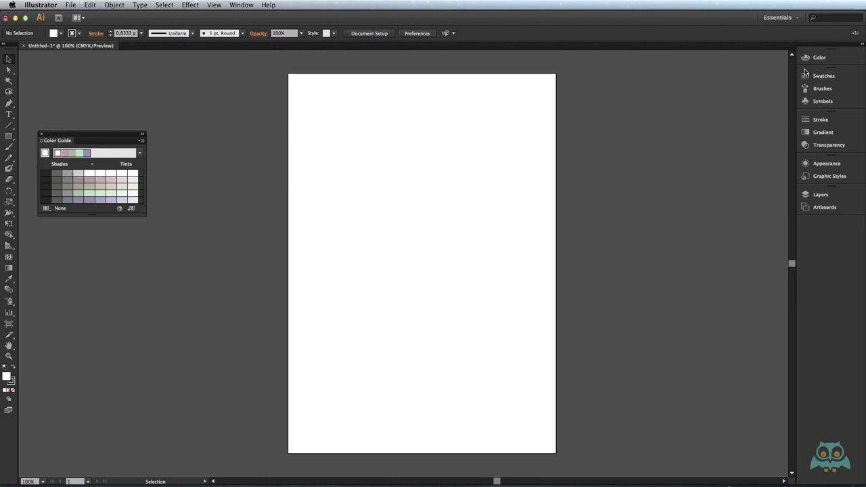
drag(819, 57, 271, 163)
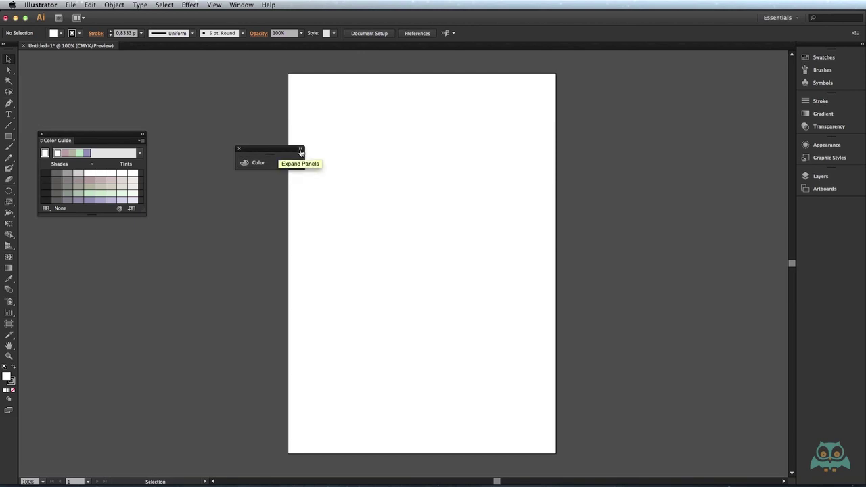
click(300, 150)
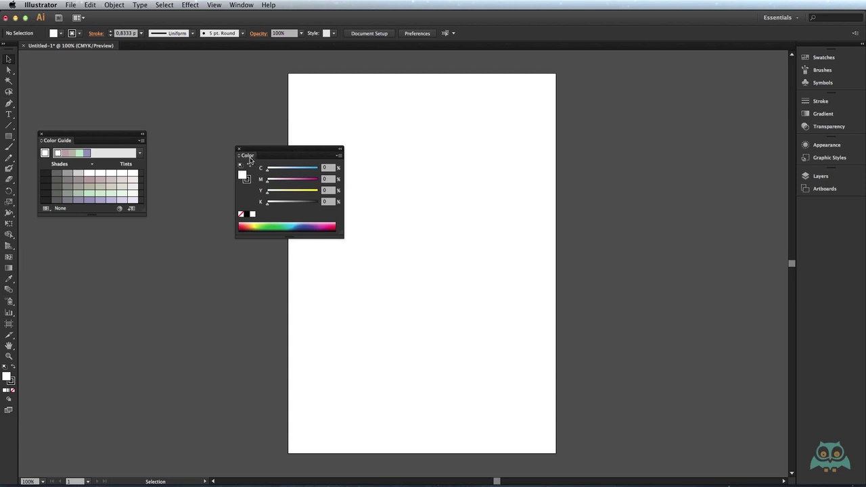
Step: Group the Color panel as a tab with Color Guide and move the group right of the artboard
drag(249, 159, 87, 143)
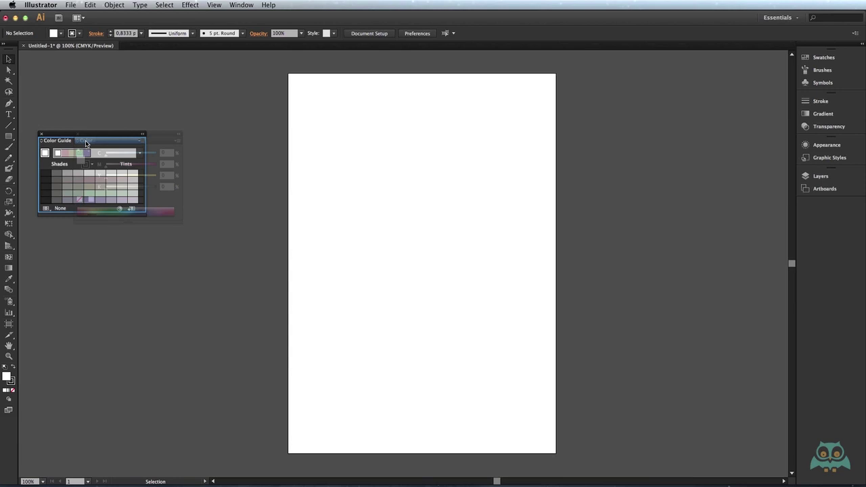
drag(86, 142, 87, 143)
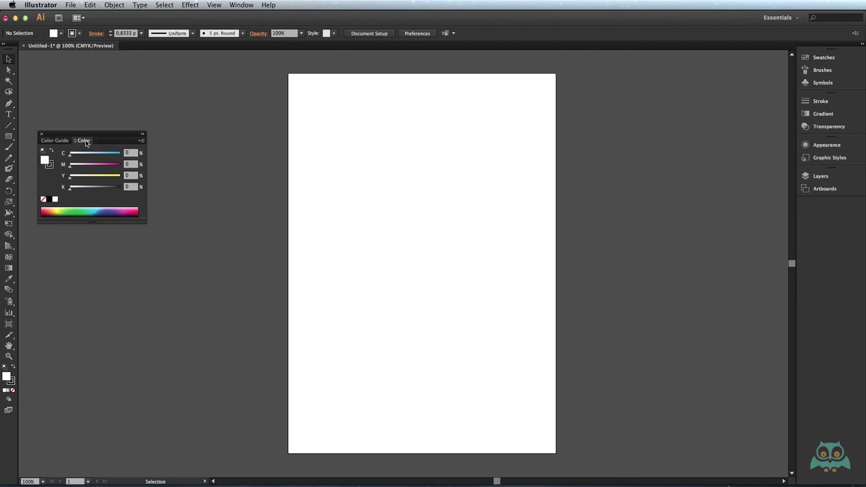
drag(86, 142, 350, 135)
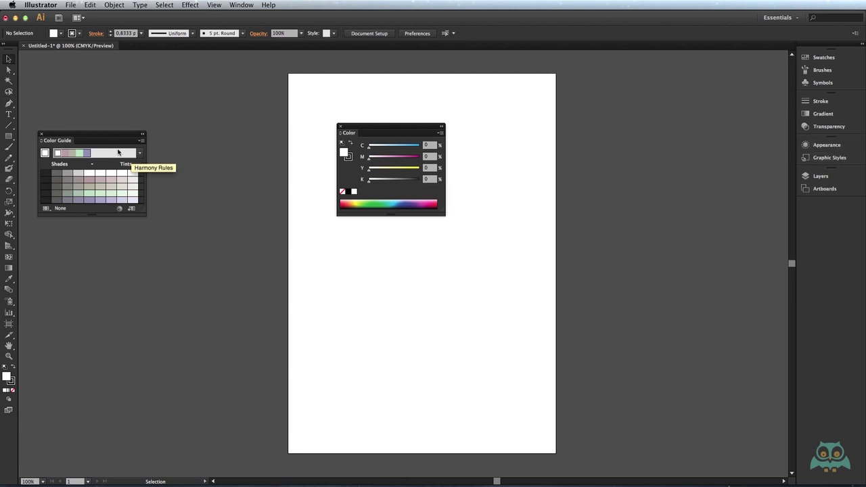
mouse_move(353, 132)
mouse_down()
mouse_move(322, 152)
mouse_move(92, 144)
mouse_up()
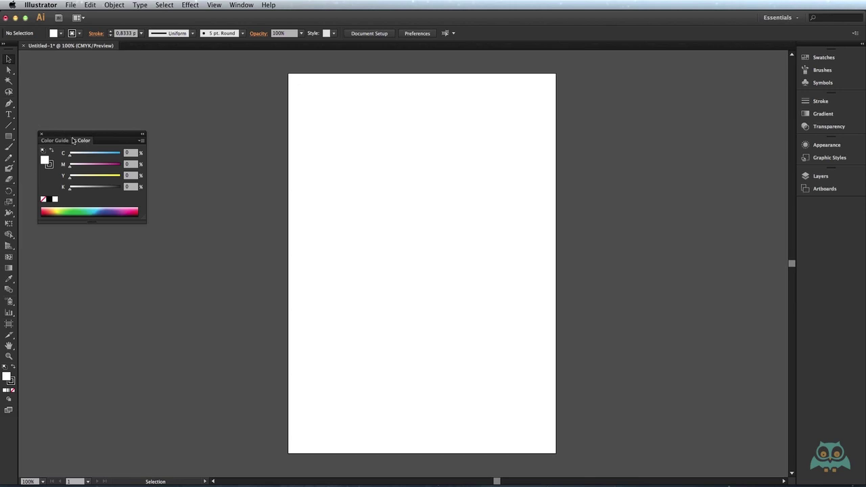
mouse_move(101, 138)
mouse_down()
mouse_move(490, 140)
mouse_move(641, 112)
mouse_up()
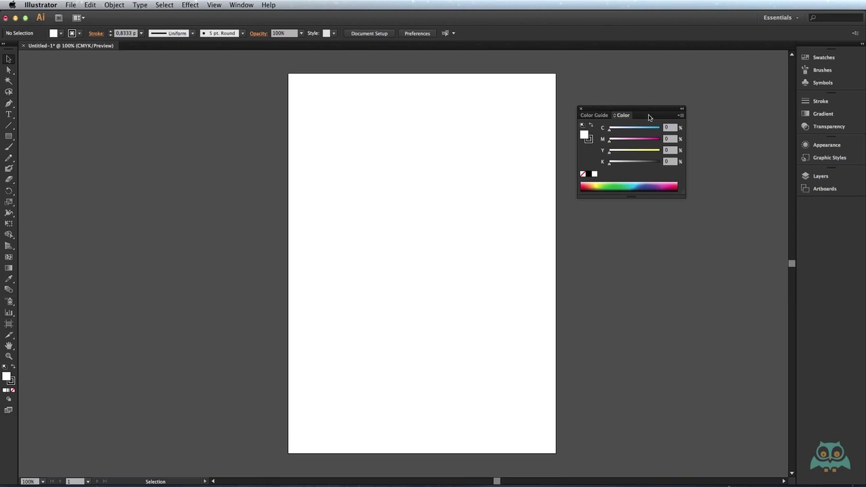
Step: Dock the Color/Color Guide group as a new column and collapse the right dock to icons
drag(626, 112, 796, 74)
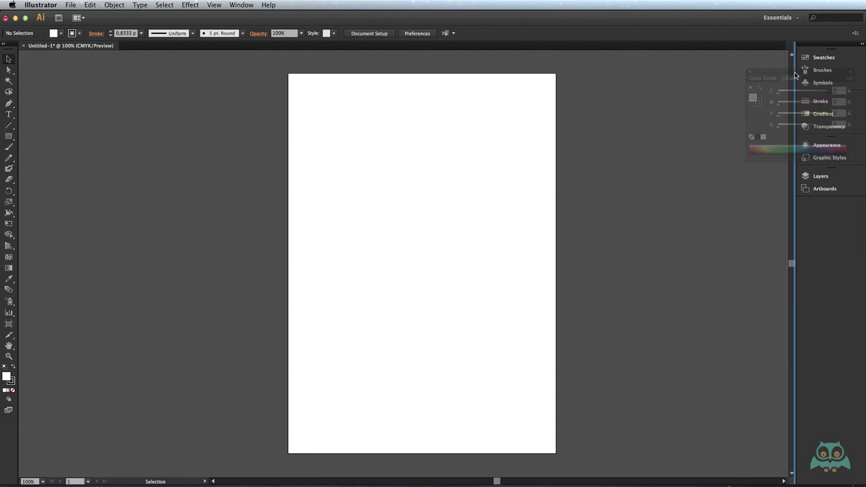
drag(795, 75, 796, 74)
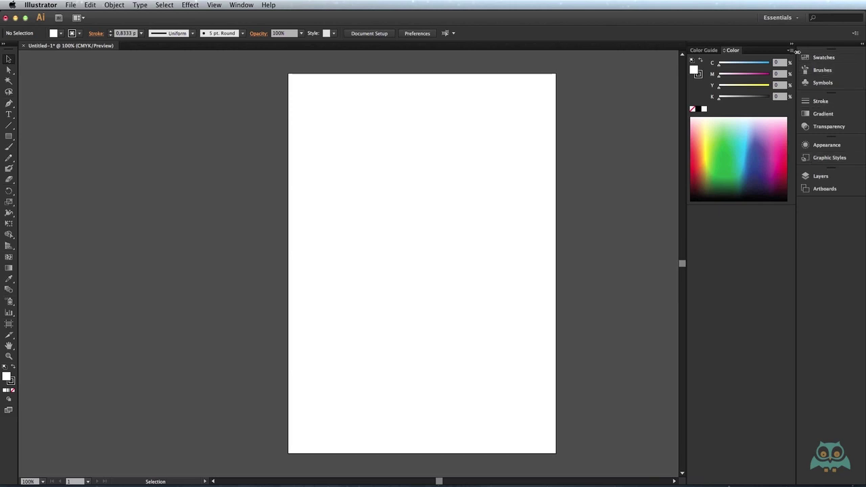
drag(797, 54, 854, 54)
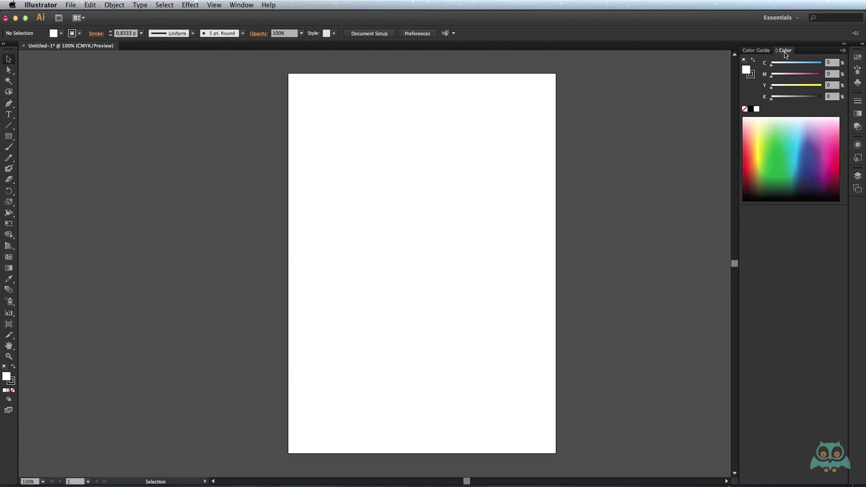
Step: Stack the Color panel below Color Guide in the dock, then float Color Guide over the artboard
drag(785, 53, 759, 215)
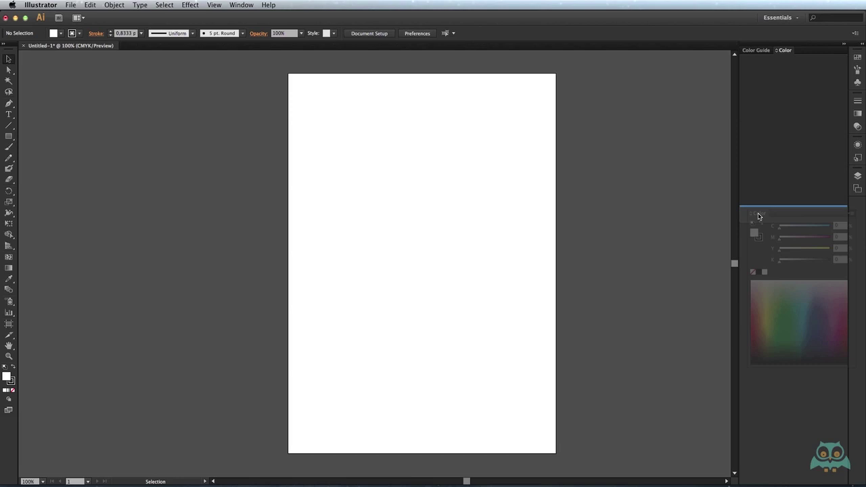
drag(759, 215, 760, 216)
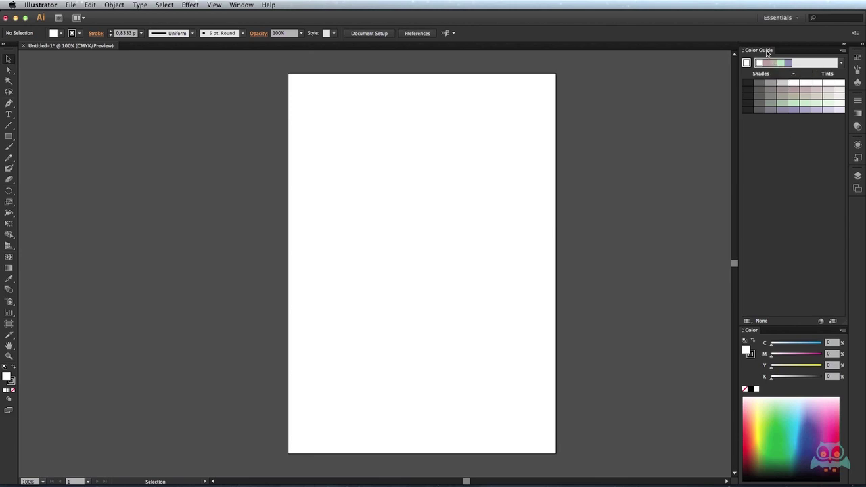
drag(764, 53, 467, 113)
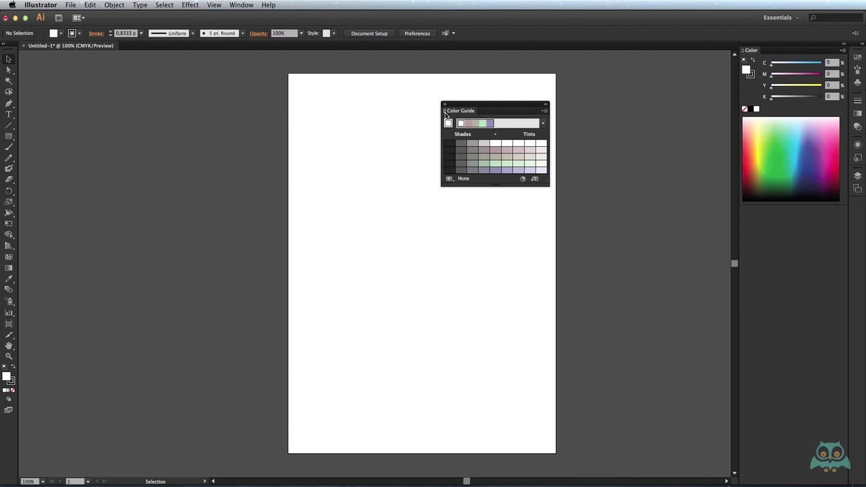
click(445, 111)
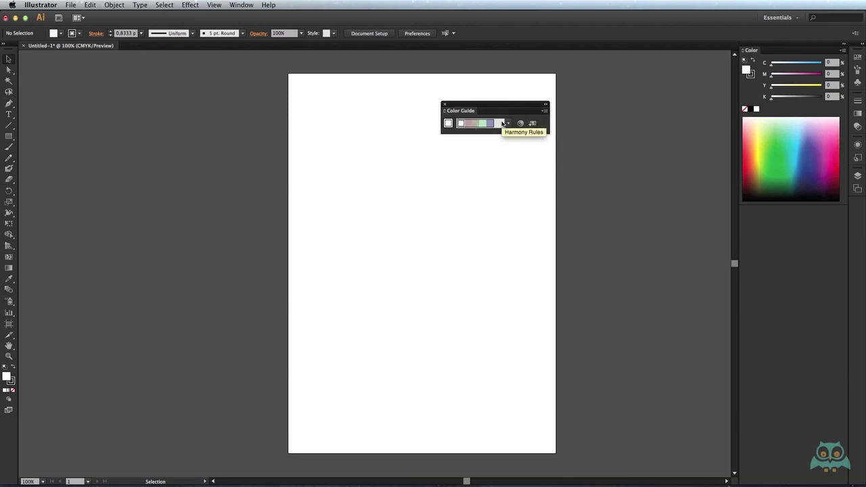
click(445, 112)
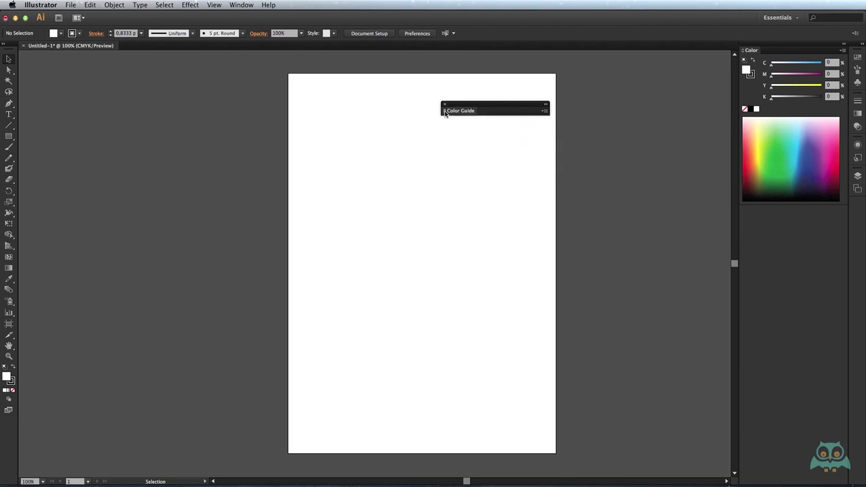
click(445, 111)
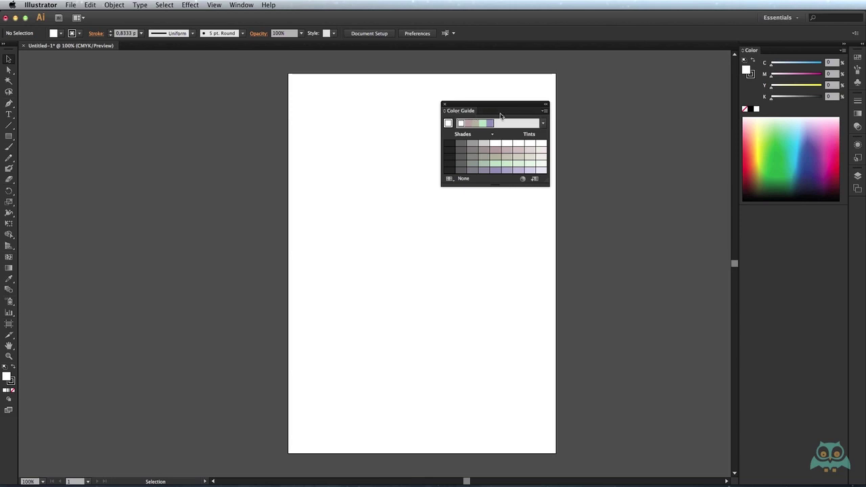
click(544, 111)
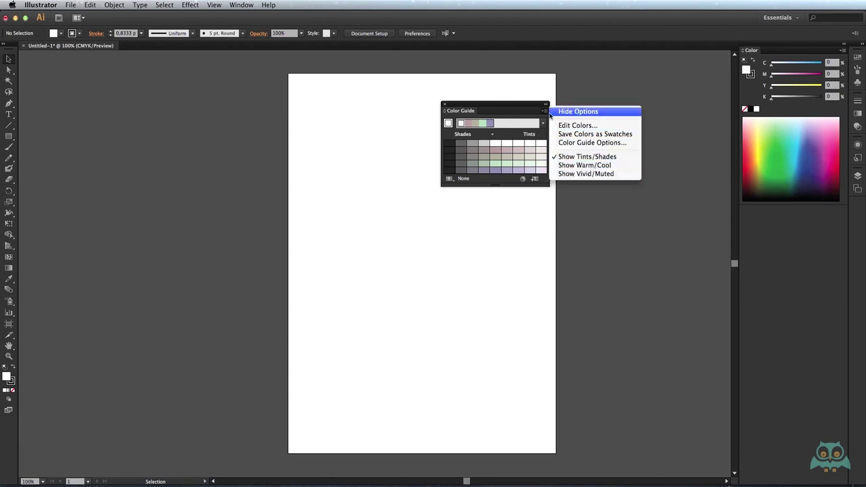
click(544, 112)
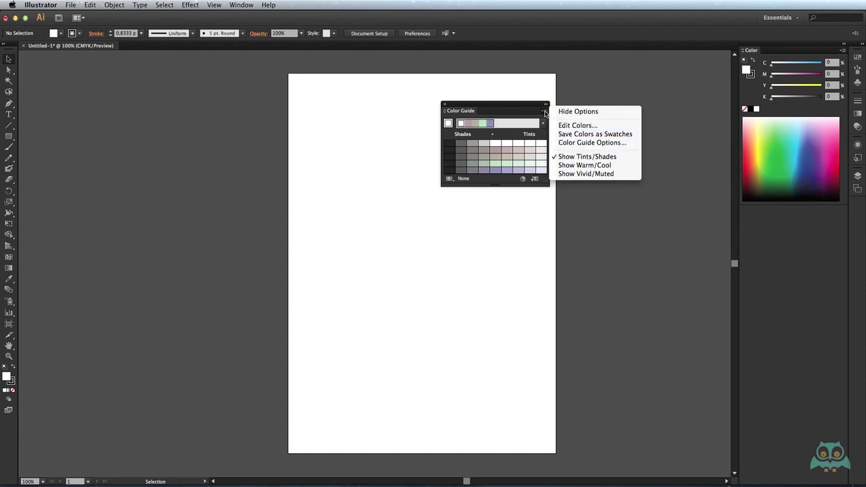
click(546, 112)
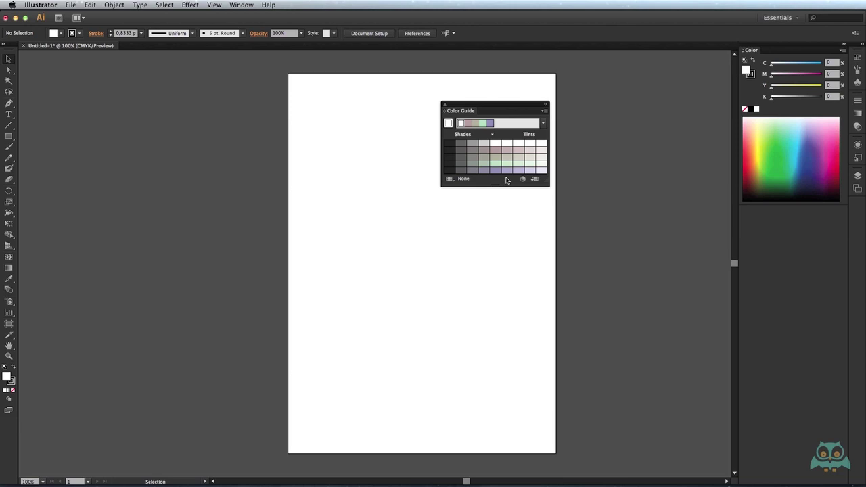
Step: Reset Essentials from the workspace switcher and again via Window > Workspace
click(785, 21)
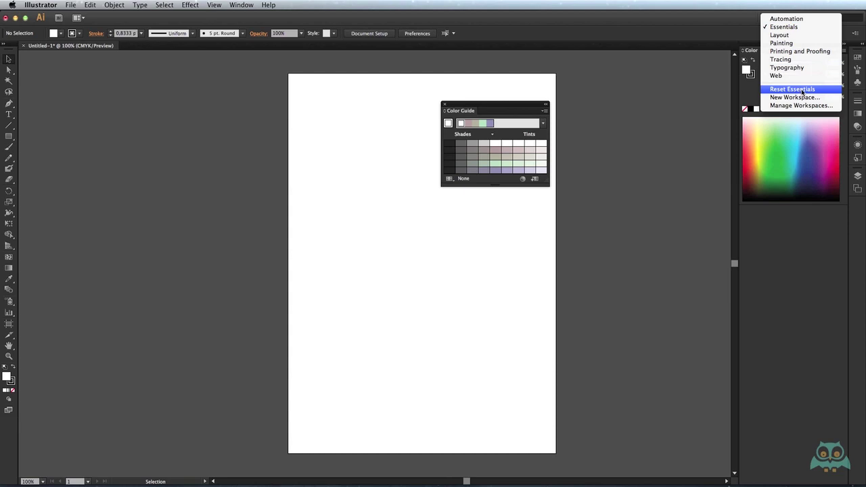
click(803, 90)
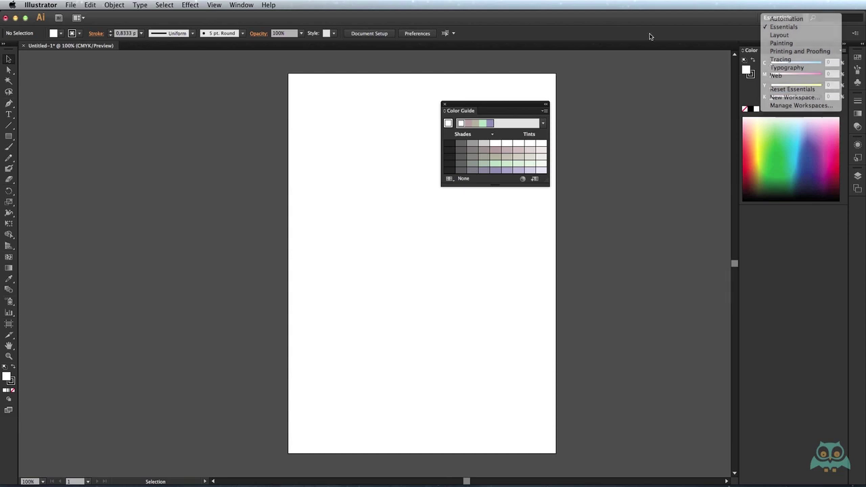
click(243, 5)
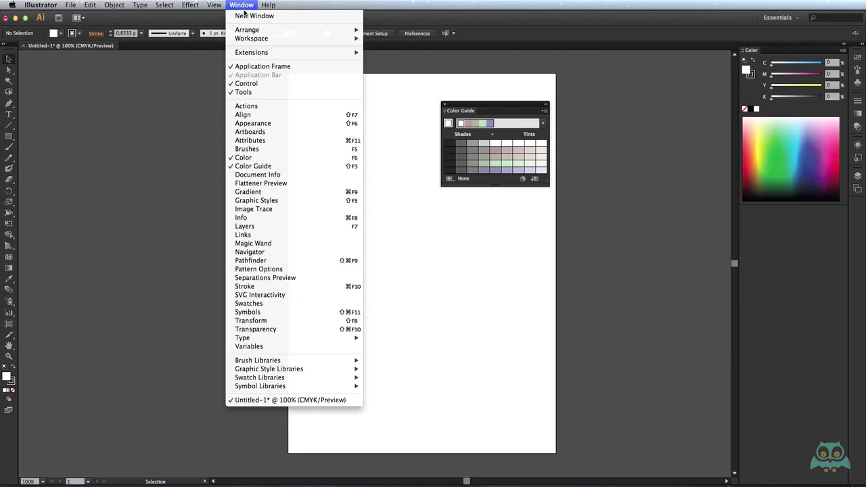
mouse_move(251, 39)
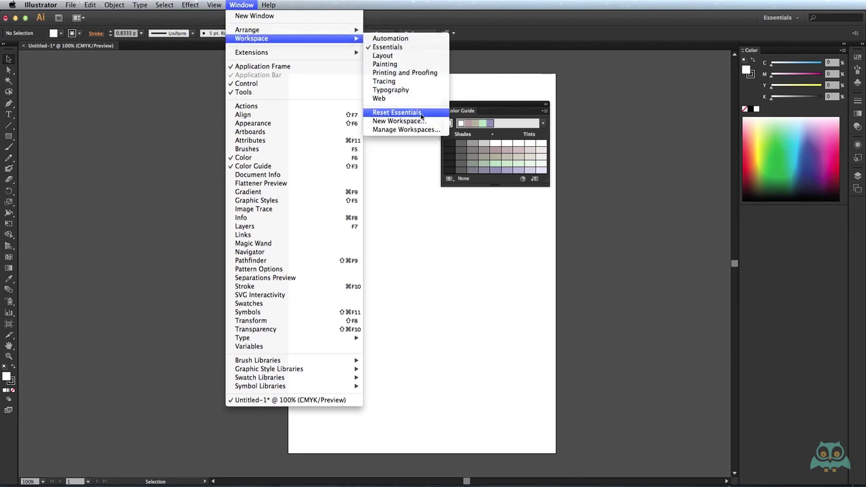
click(425, 117)
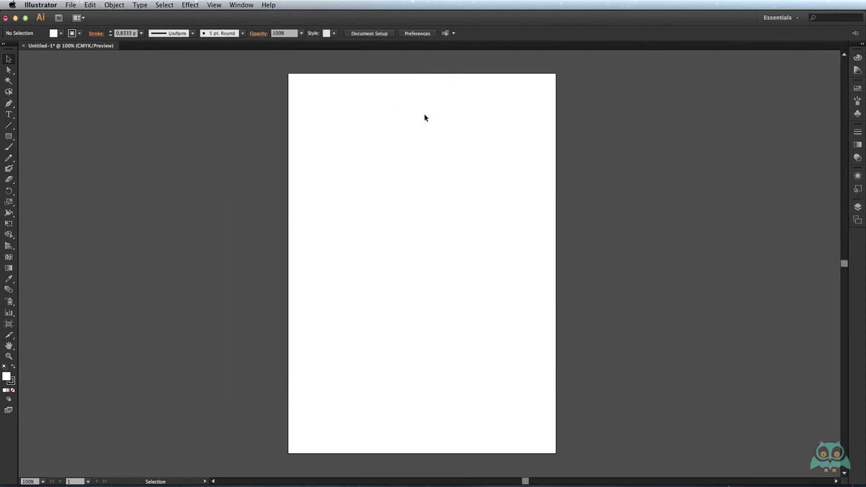